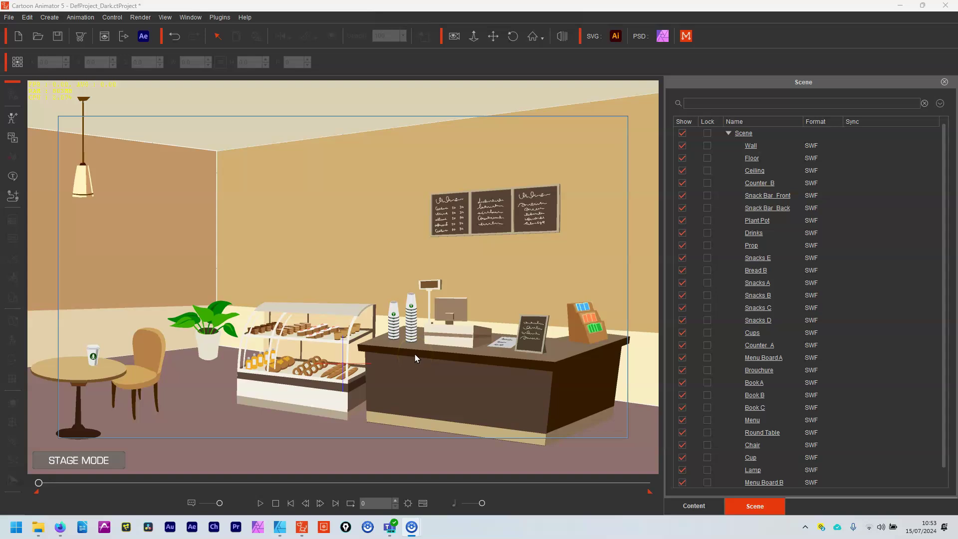
Create a new 1920×1080 Web-preset document in Affinity Designer.
left_click(281, 528)
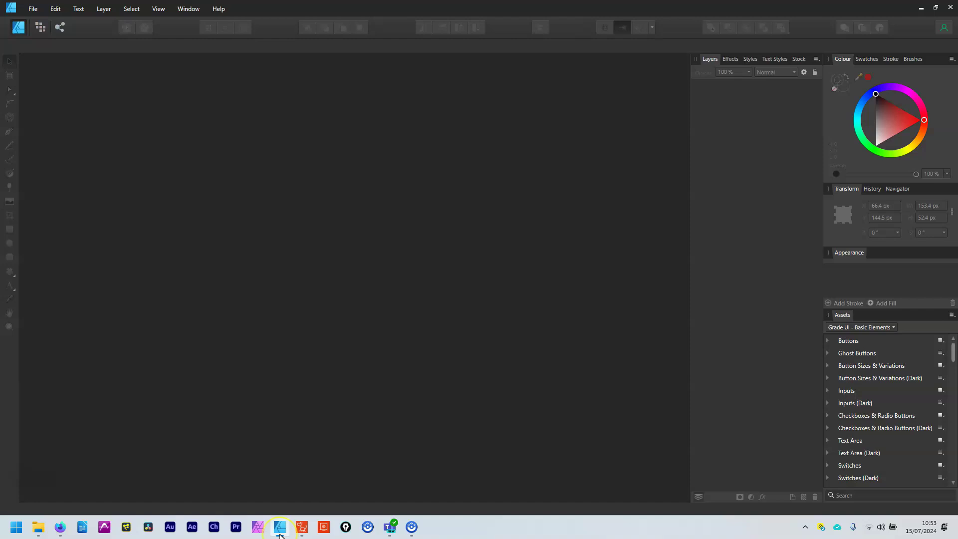
left_click(33, 8)
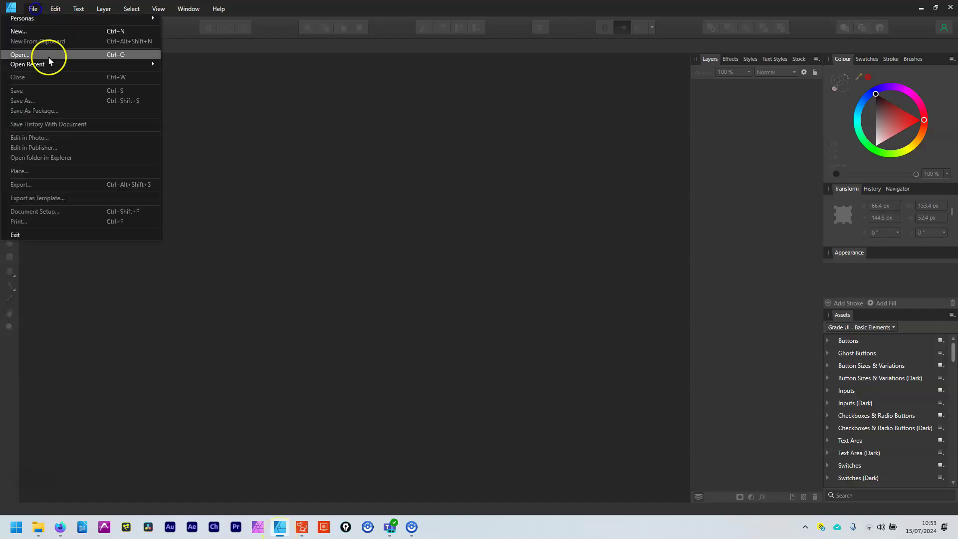
left_click(55, 32)
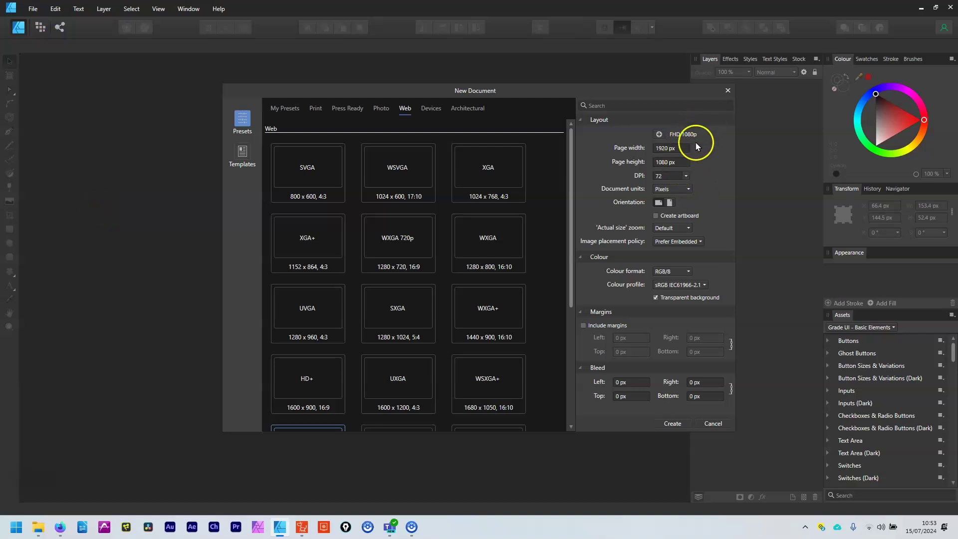
left_click(672, 423)
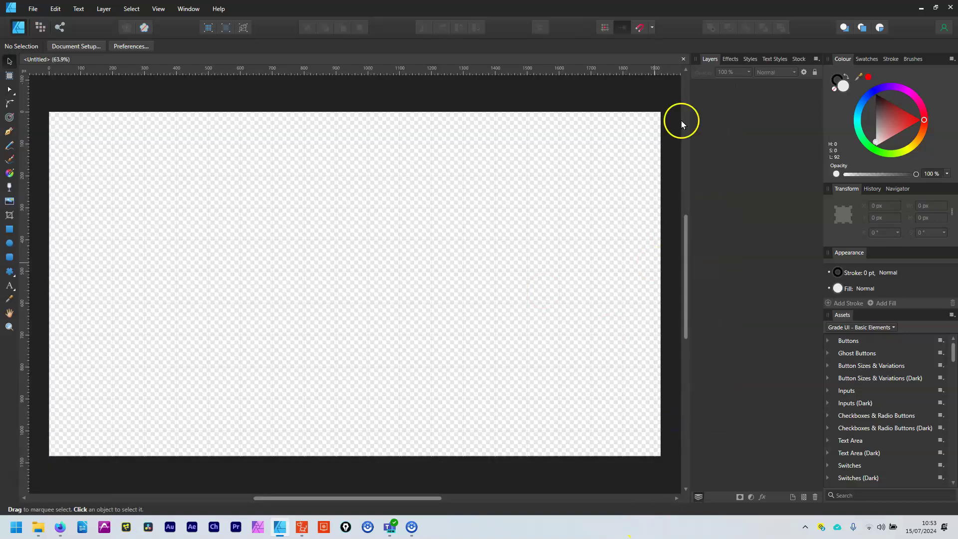
Draw a rectangle over the whole page with a black fill and no stroke.
left_click(9, 228)
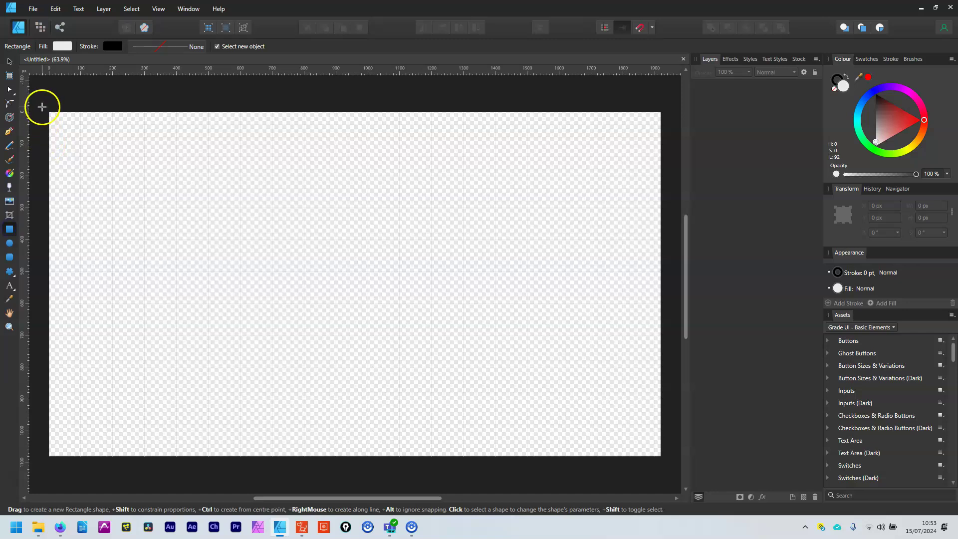
left_click_drag(42, 107, 664, 463)
left_click(889, 109)
left_click_drag(888, 109, 875, 94)
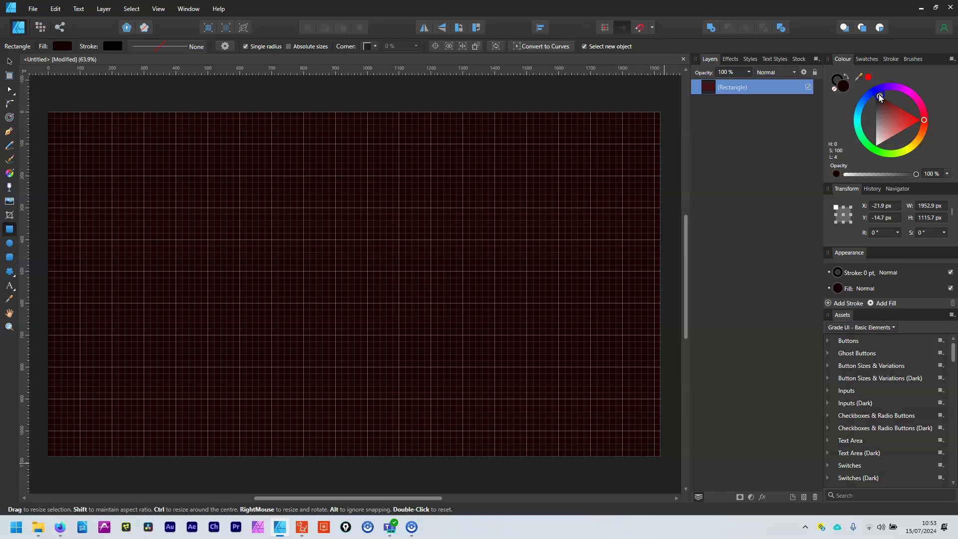
left_click(834, 90)
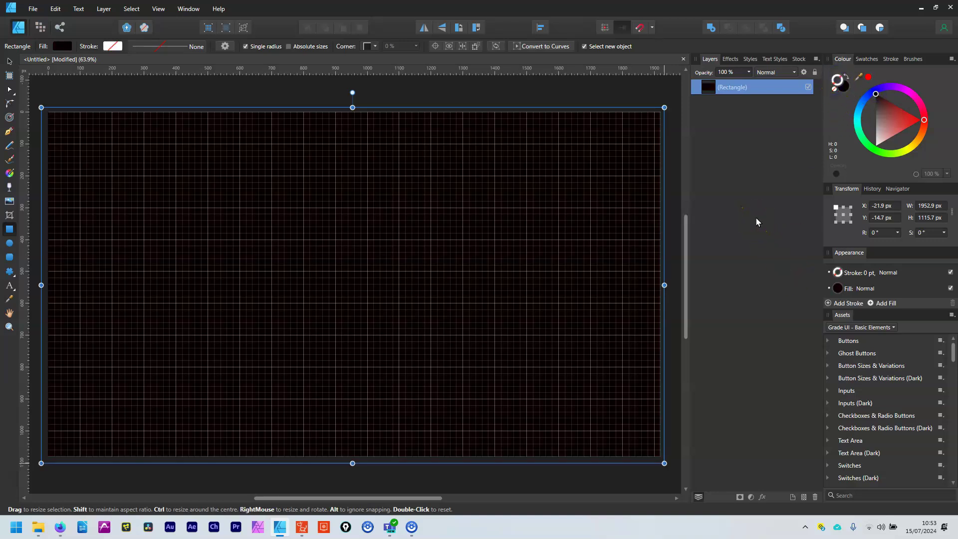
Export the rectangle as SVG named fade.svg to the Desktop, then minimise Affinity Designer.
left_click(36, 9)
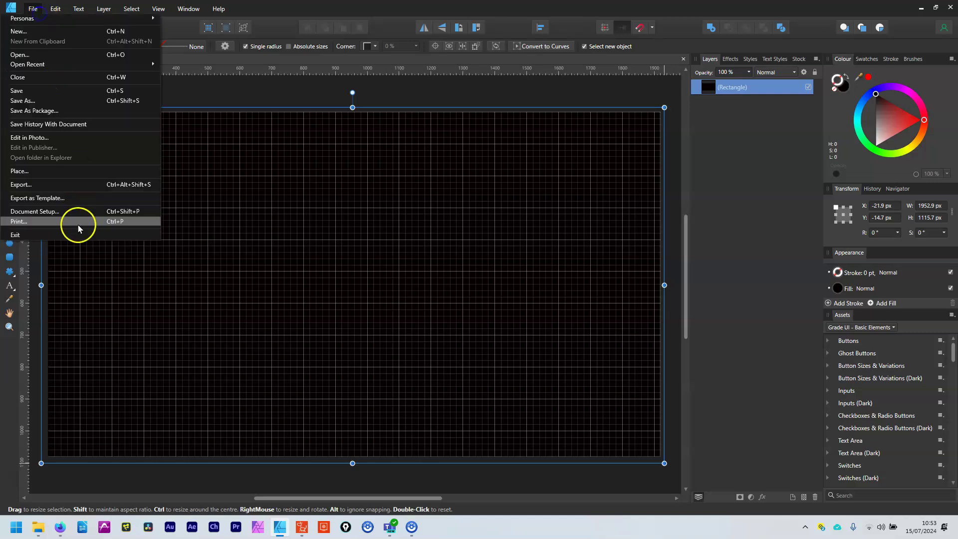
left_click(55, 184)
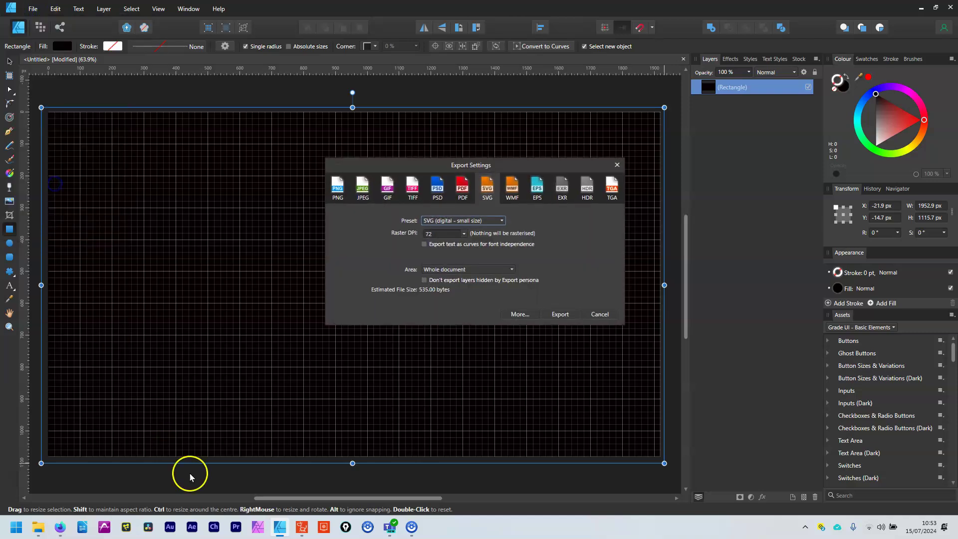
left_click(560, 314)
left_click(315, 209)
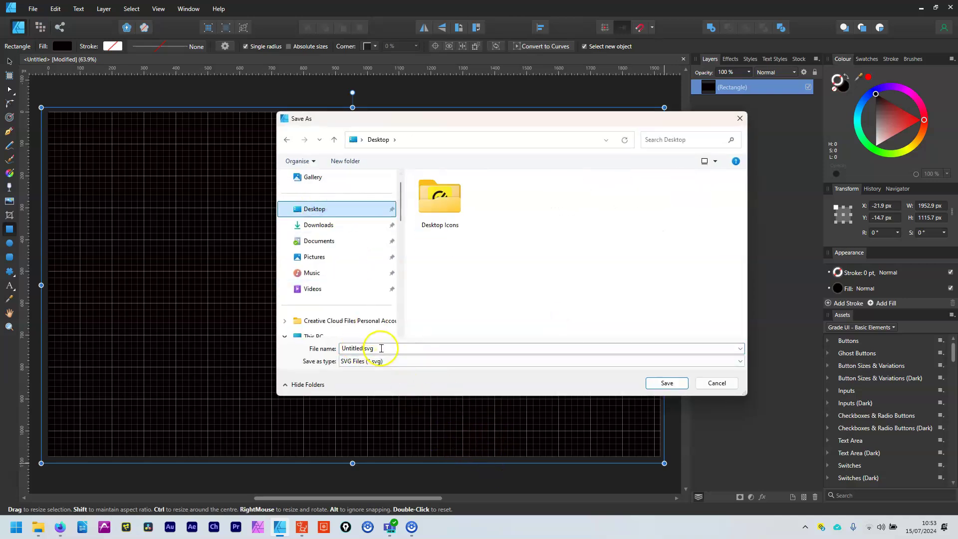
left_click_drag(381, 348, 317, 346)
type("fade")
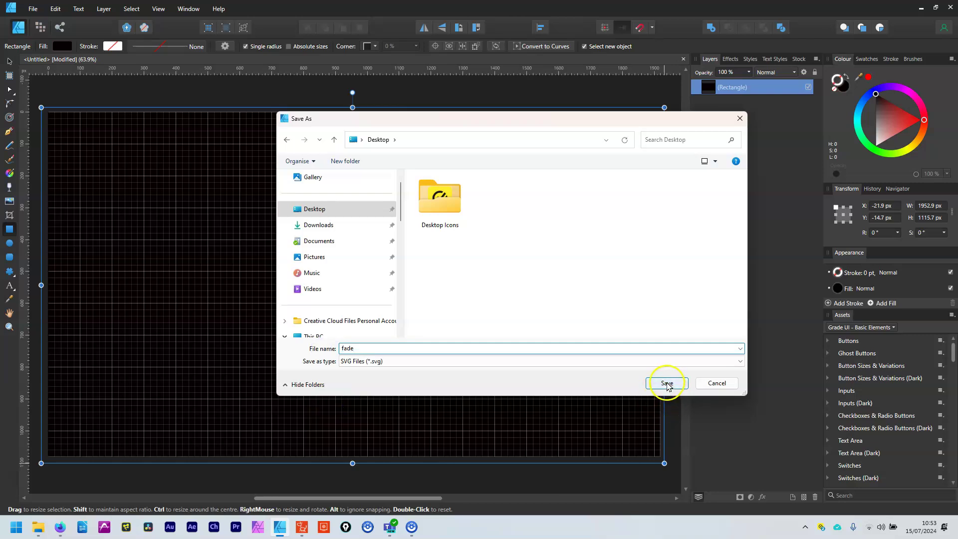
left_click(667, 384)
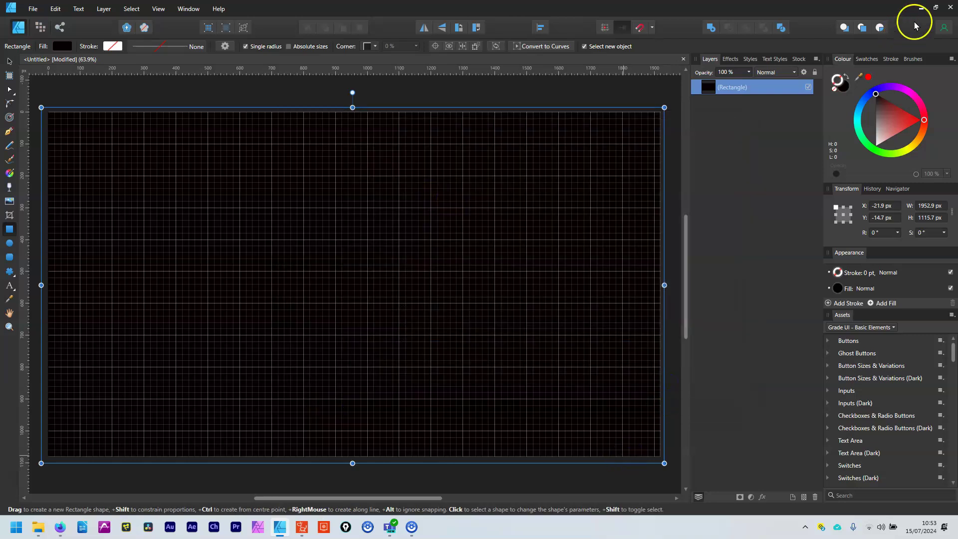
left_click(920, 8)
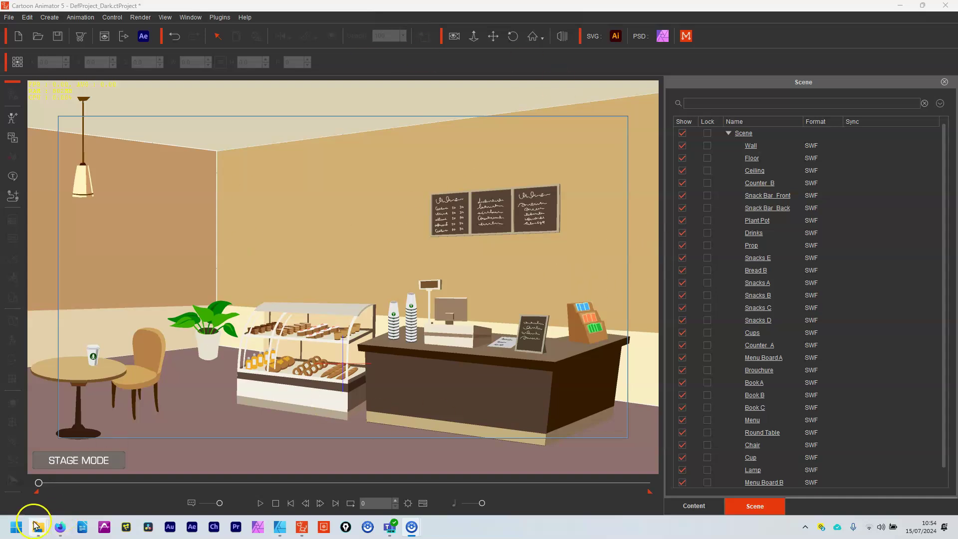
Drag fade.svg from the Desktop folder window onto the Cartoon Animator stage.
mouse_move(38, 526)
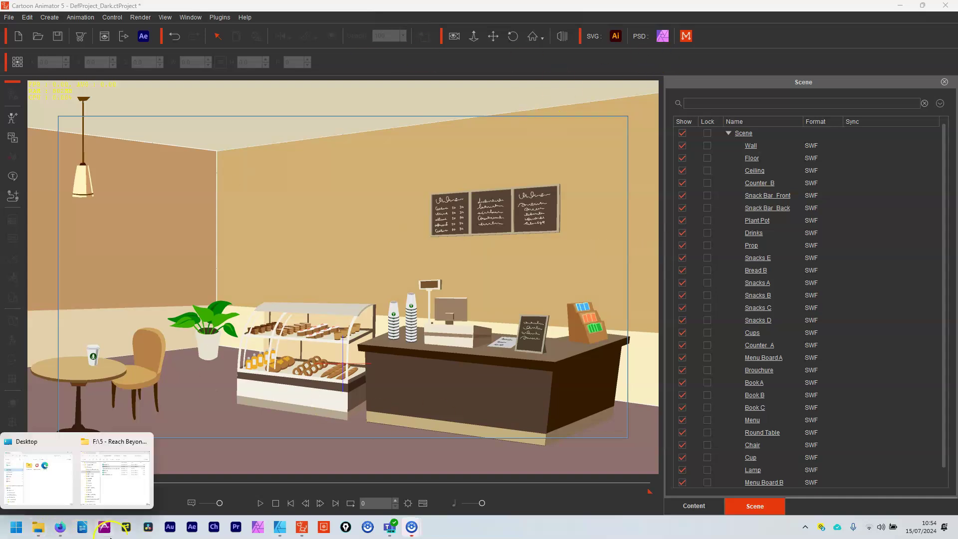
left_click(50, 480)
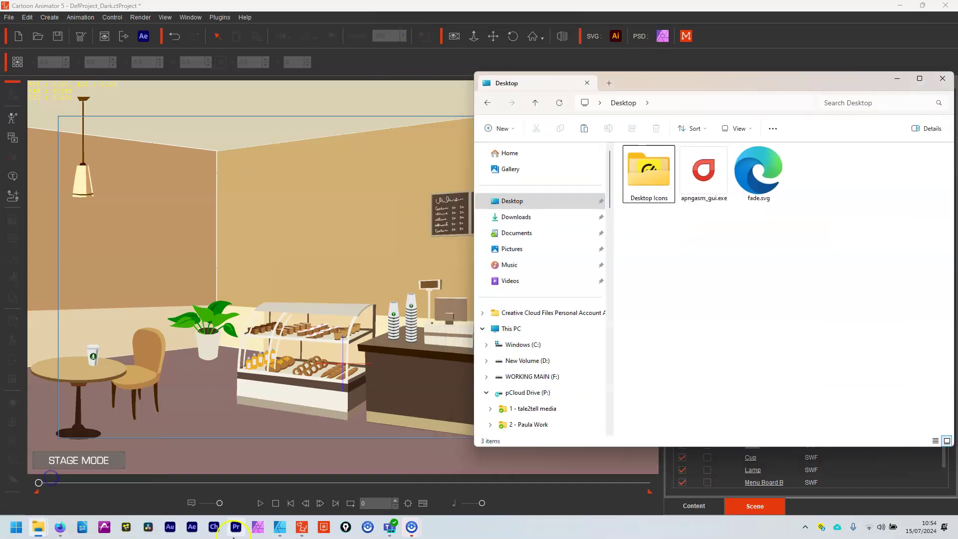
left_click(773, 180)
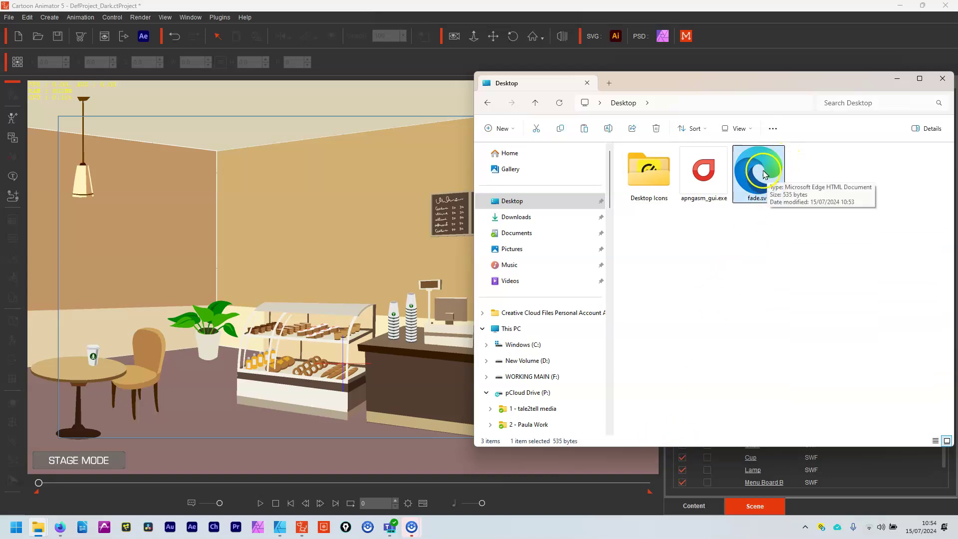
left_click_drag(763, 174, 290, 335)
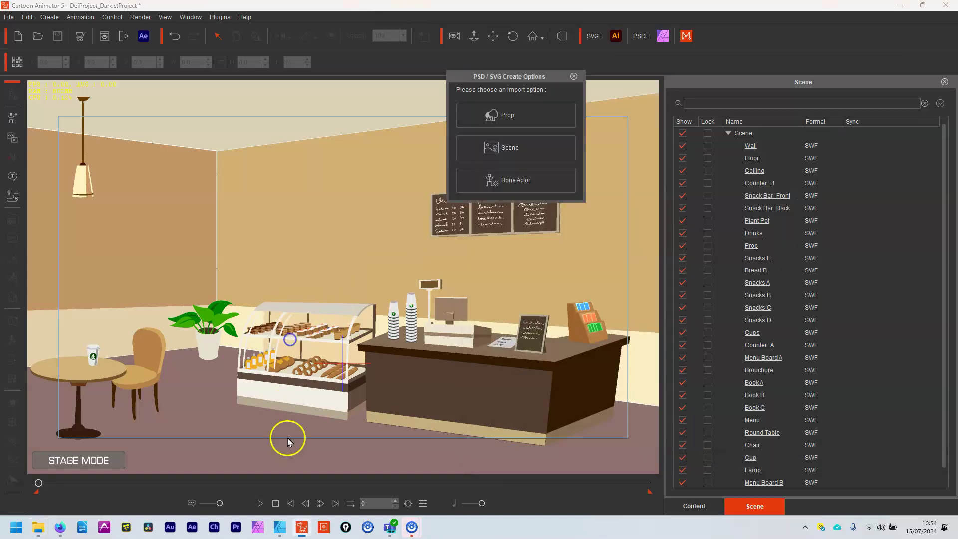
Import fade.svg as a prop and return from the Bone Editor to the café scene.
left_click(515, 123)
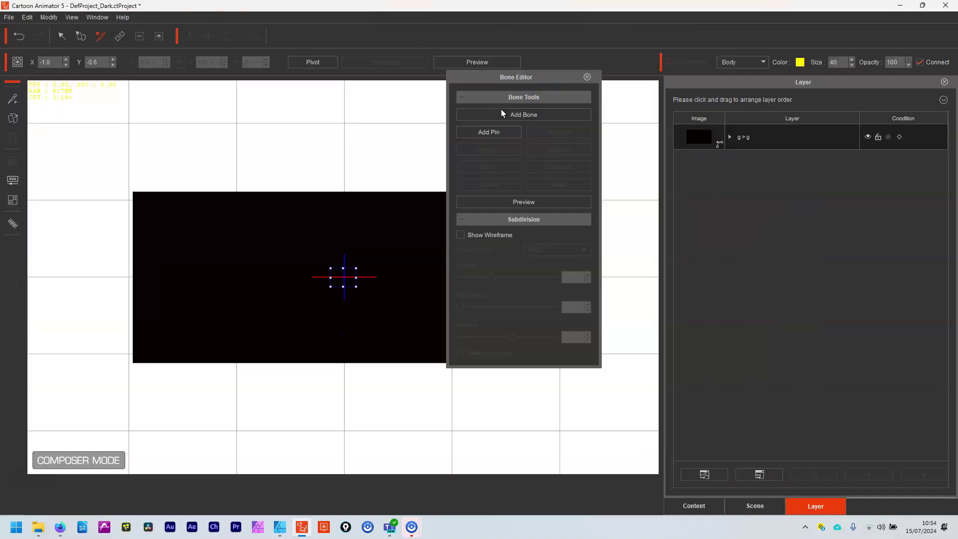
left_click(587, 77)
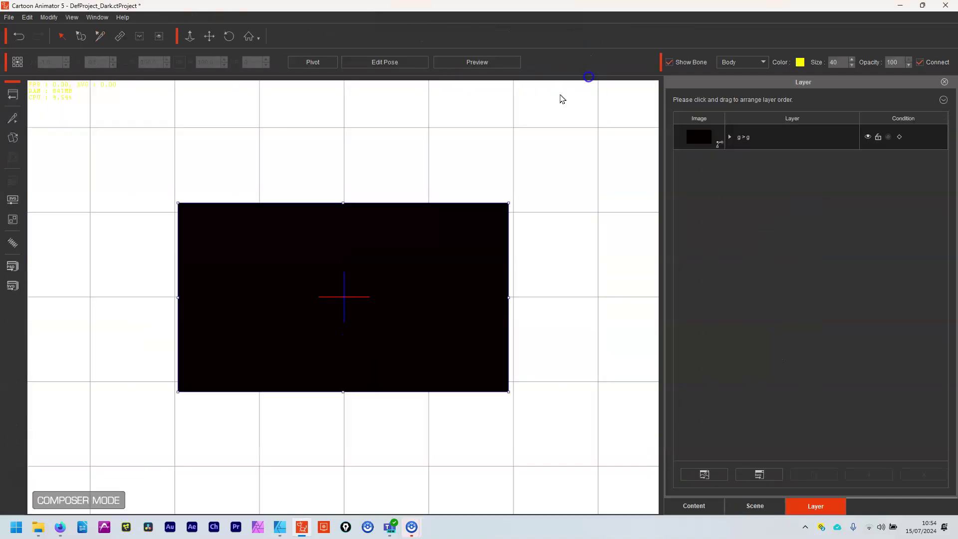
left_click(24, 95)
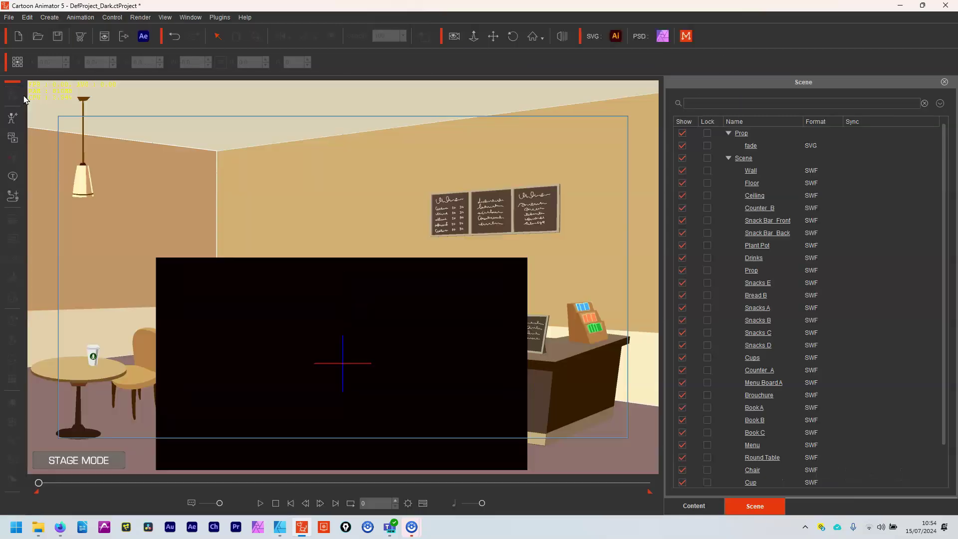
Move and scale the fade prop to 156% so it covers the stage, with the timeline shown.
left_click(776, 147)
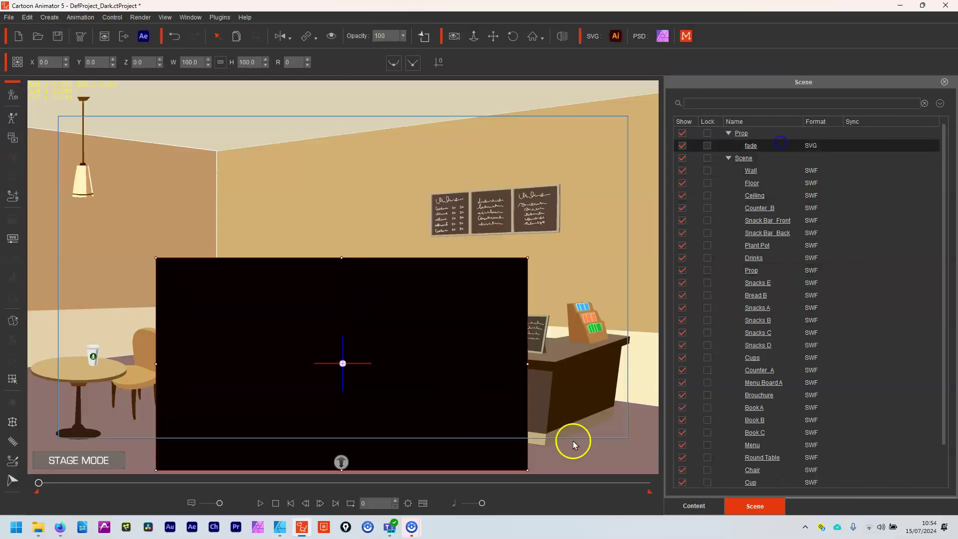
left_click_drag(424, 374, 427, 264)
left_click(529, 150)
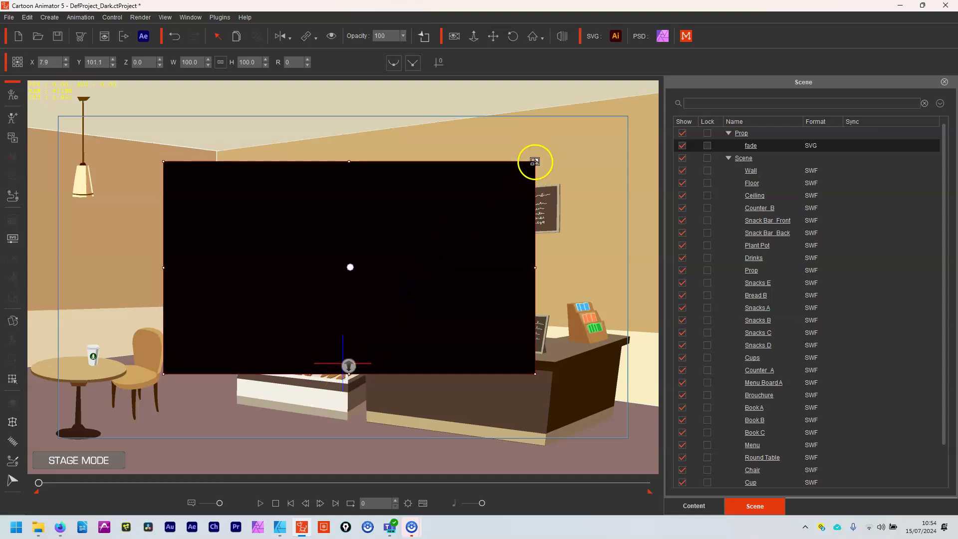
left_click_drag(531, 150, 638, 110)
left_click_drag(592, 184, 562, 230)
left_click_drag(637, 111, 639, 109)
left_click_drag(569, 197, 564, 196)
left_click(588, 342)
left_click(304, 267)
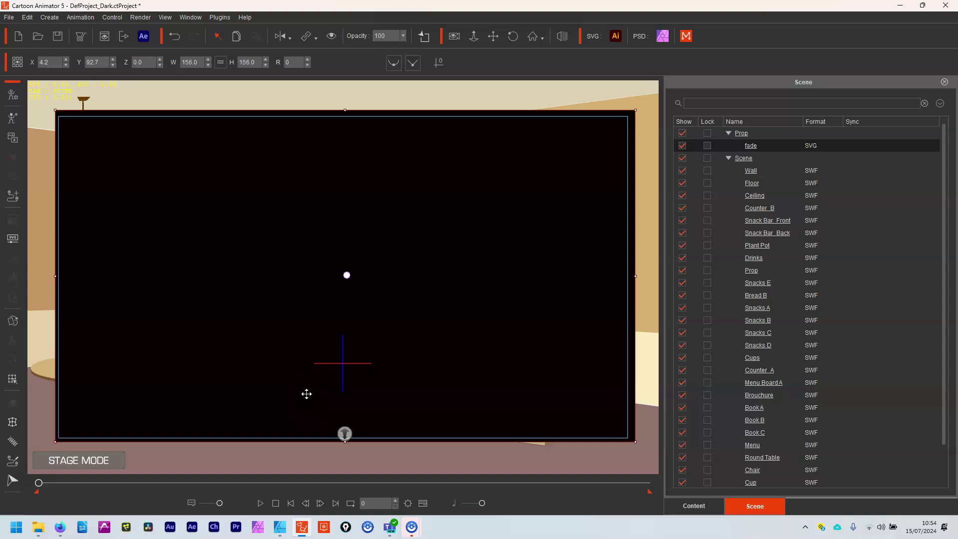
left_click(423, 503)
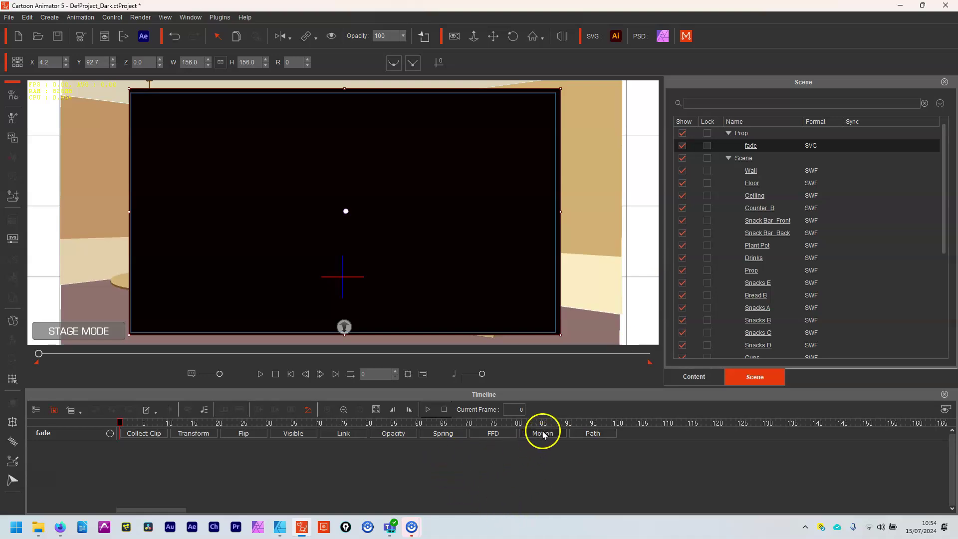
On the fade prop's Opacity track, key opacity 0 at frame 30.
left_click(394, 434)
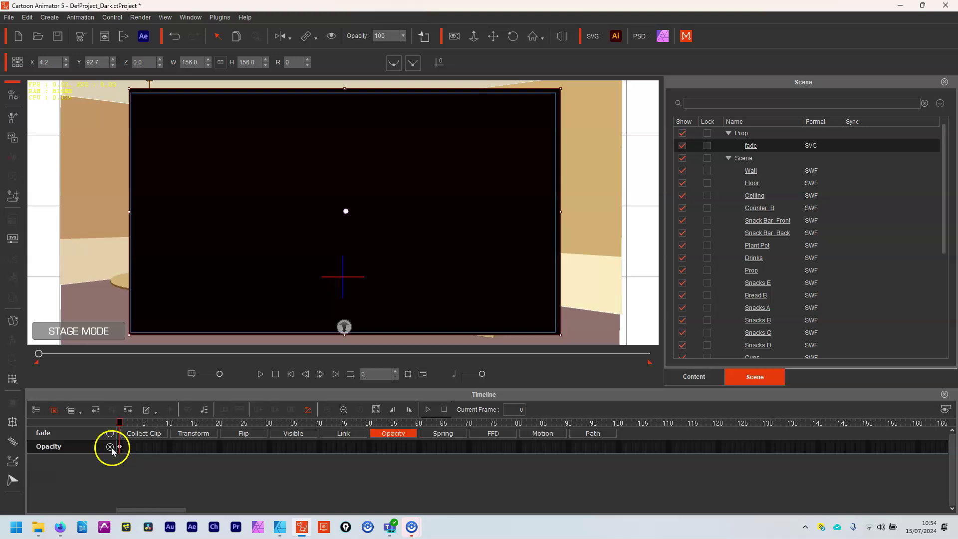
left_click(345, 409)
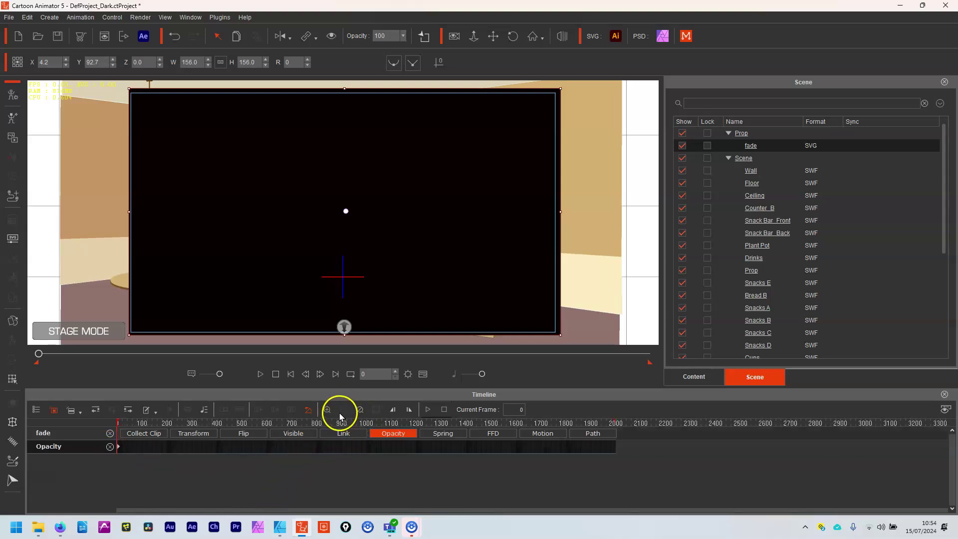
left_click(325, 410)
left_click(324, 410)
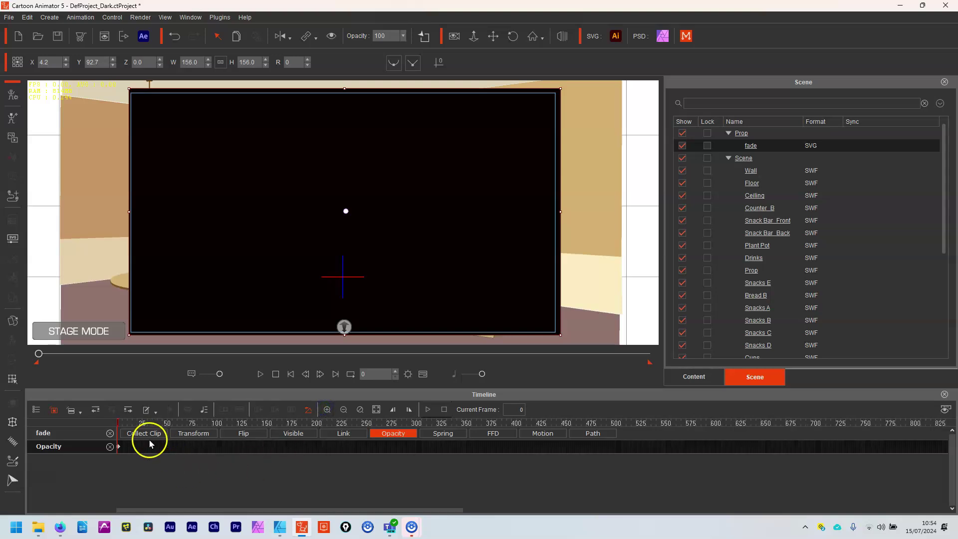
left_click(150, 423)
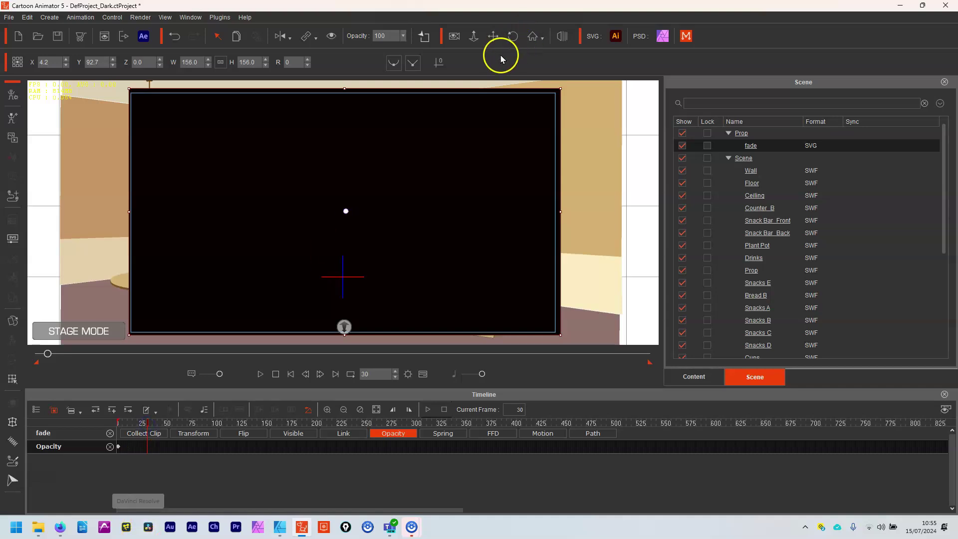
left_click(390, 38)
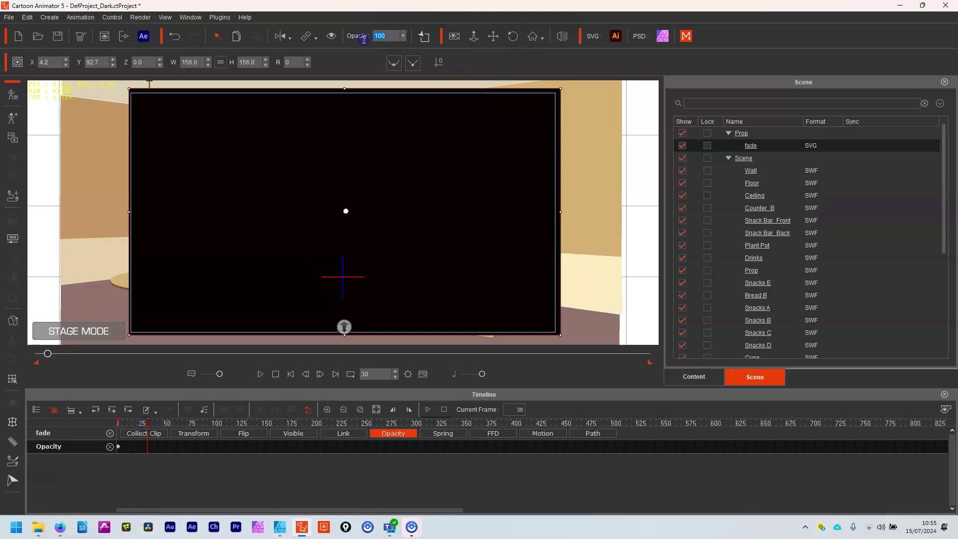
type("0")
key("Return")
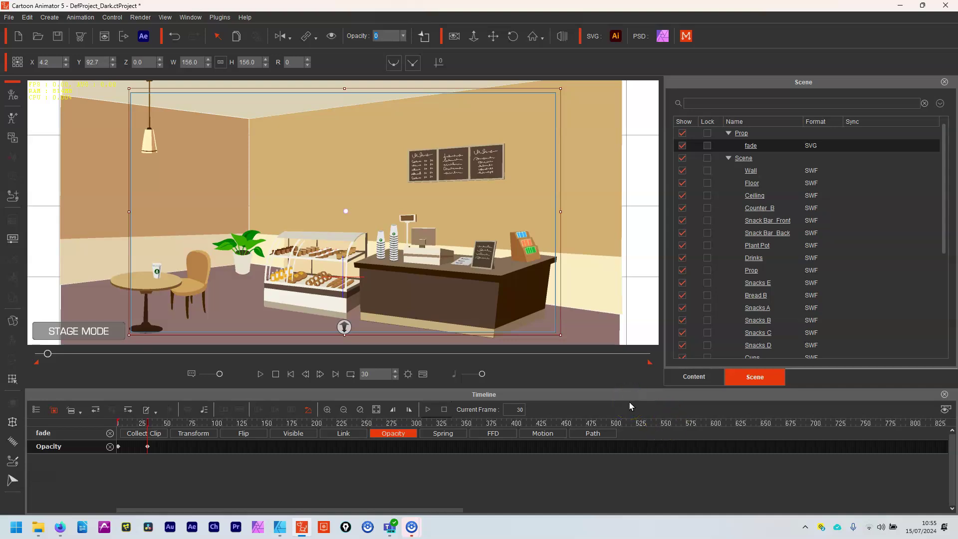
Add an opacity keyframe near frame 549 on the fade prop's Opacity track.
left_click(662, 423)
left_click(662, 442)
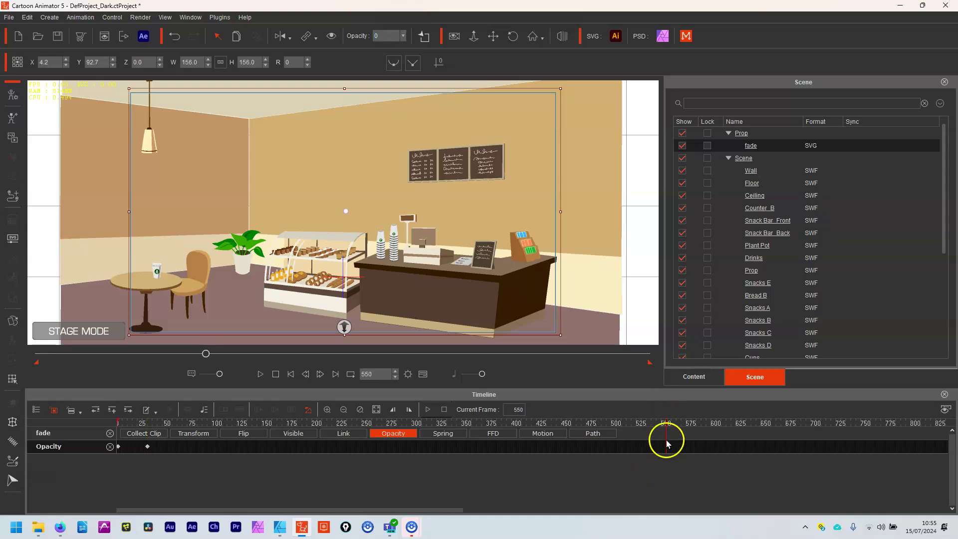
left_click(403, 452)
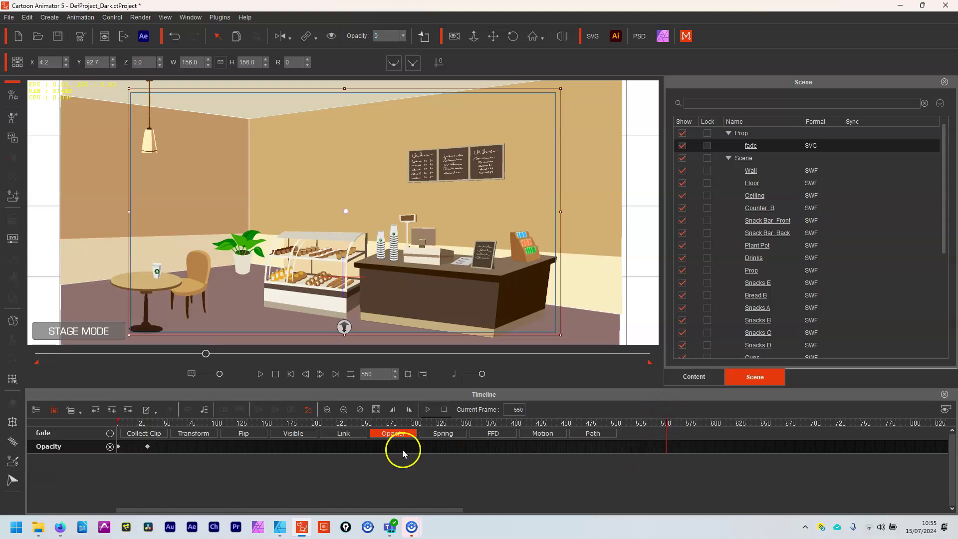
left_click(666, 448)
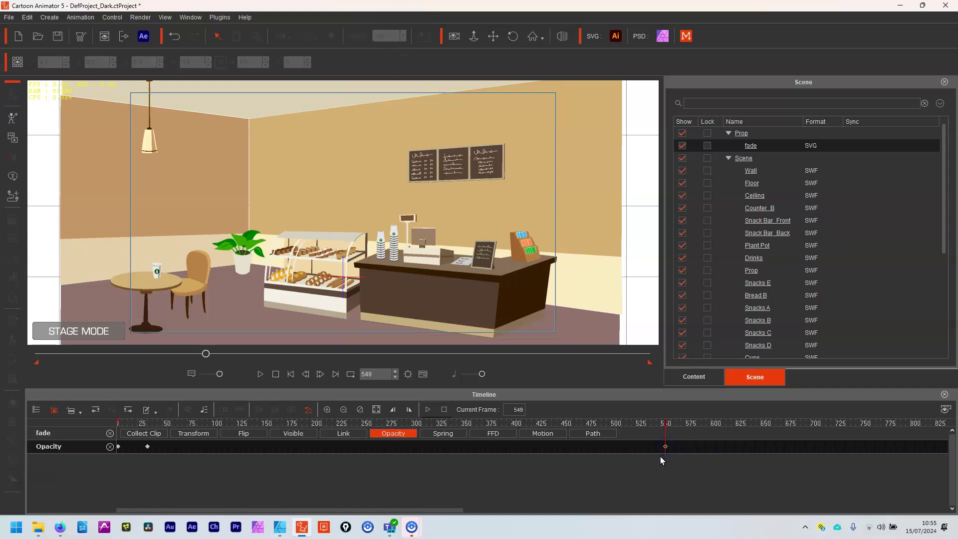
Key opacity 100 at frame 581, then rewind to frame 0 to preview the fade.
left_click(669, 423)
left_click_drag(675, 423, 689, 423)
left_click(537, 447)
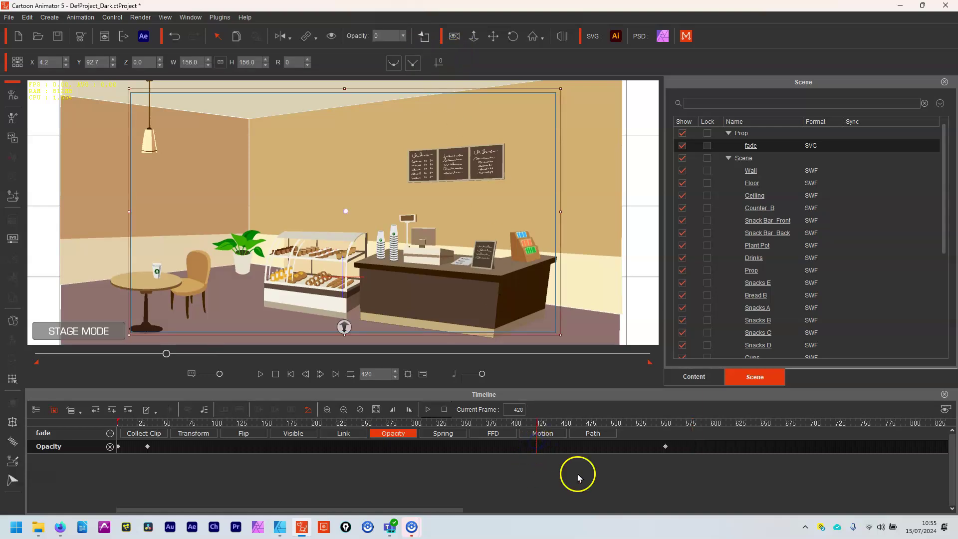
left_click(704, 423)
left_click_drag(700, 424, 698, 424)
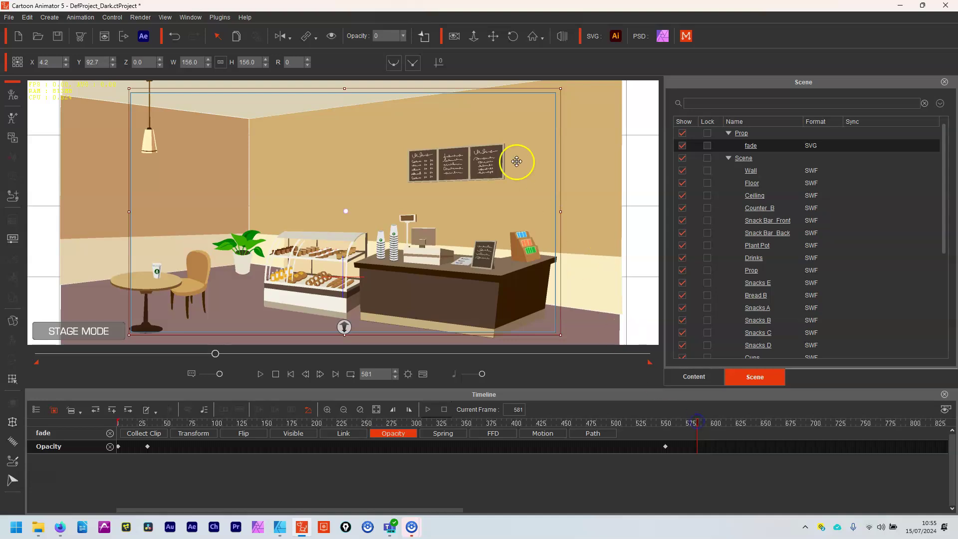
left_click(387, 38)
type("100")
key("Return")
left_click_drag(696, 421, 148, 451)
Give the fade-in opacity keyframe an easing curve and the frame-549 keyframe a Smooth curve.
right_click(148, 447)
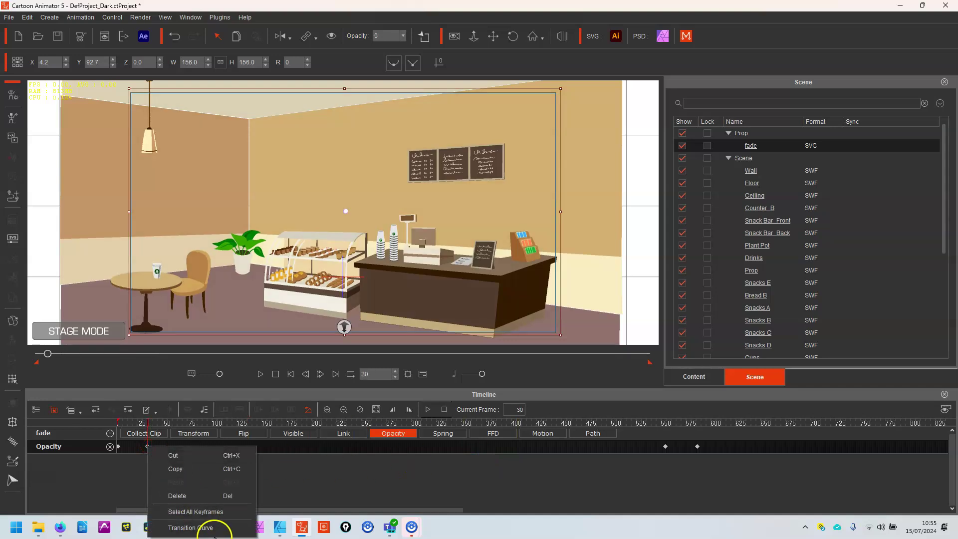
left_click(214, 505)
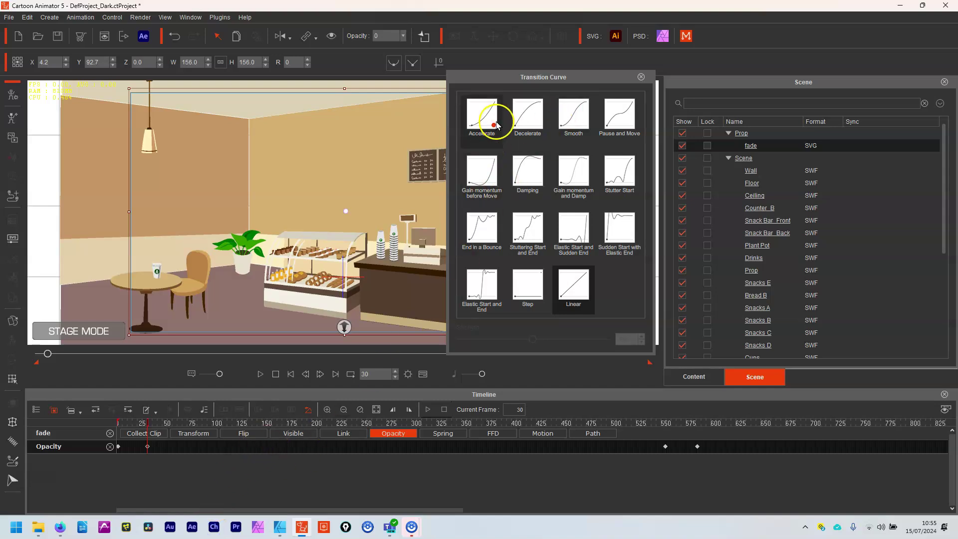
left_click(517, 124)
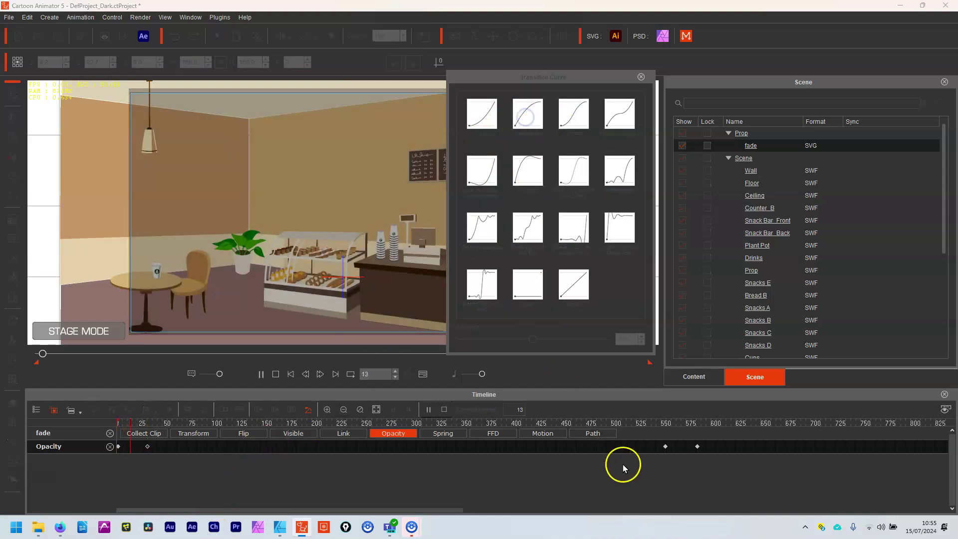
left_click(666, 448)
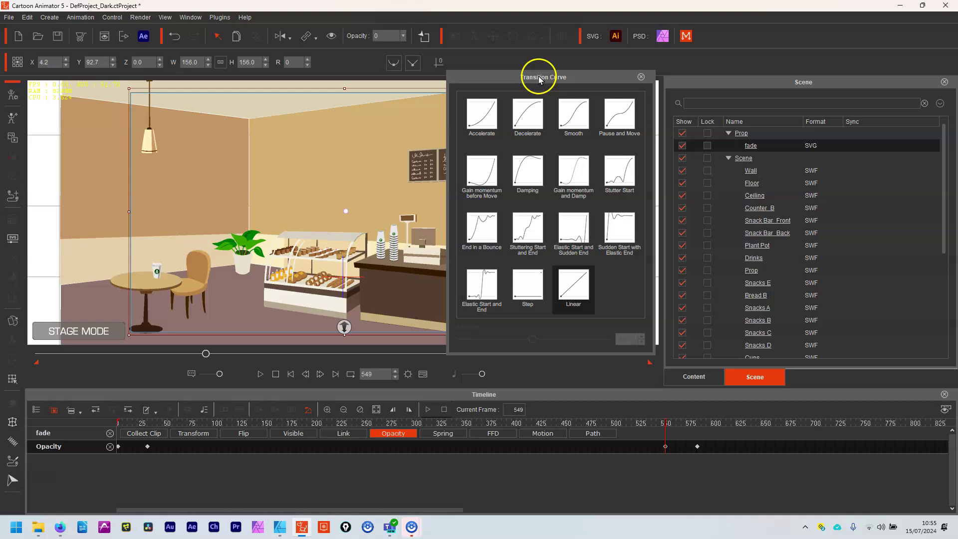
left_click(573, 113)
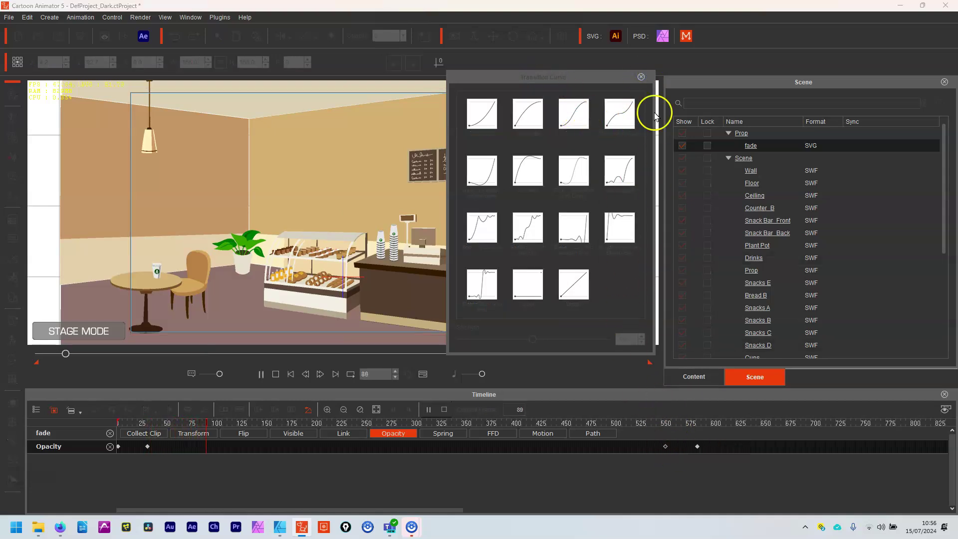
left_click(641, 77)
left_click_drag(637, 419, 652, 466)
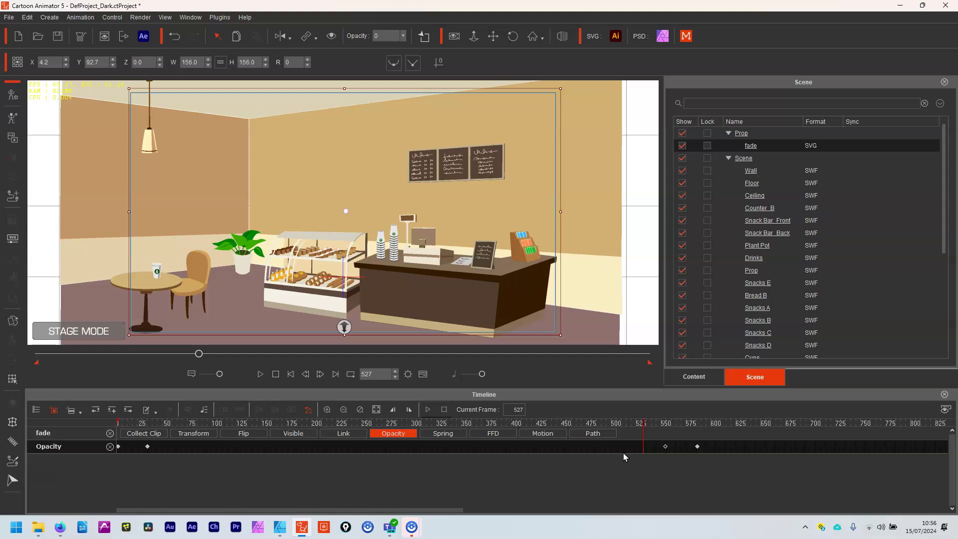
Save the fade prop to the Custom Props library as 'HDFade'.
left_click(692, 377)
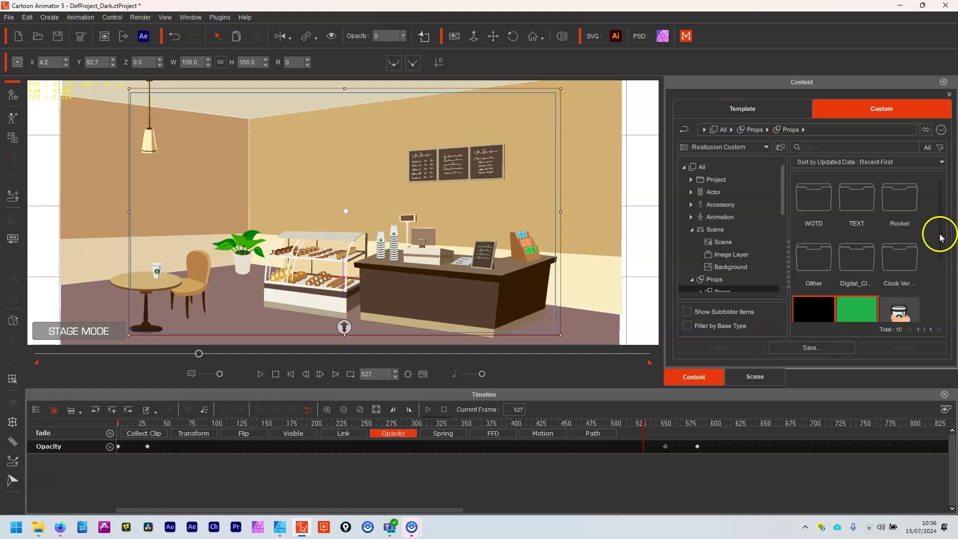
left_click_drag(941, 239, 934, 291)
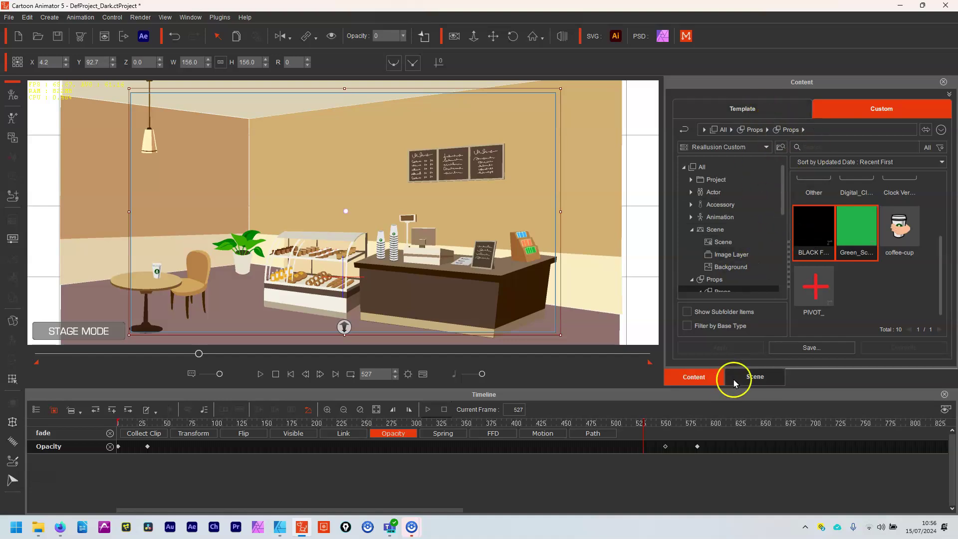
left_click(755, 377)
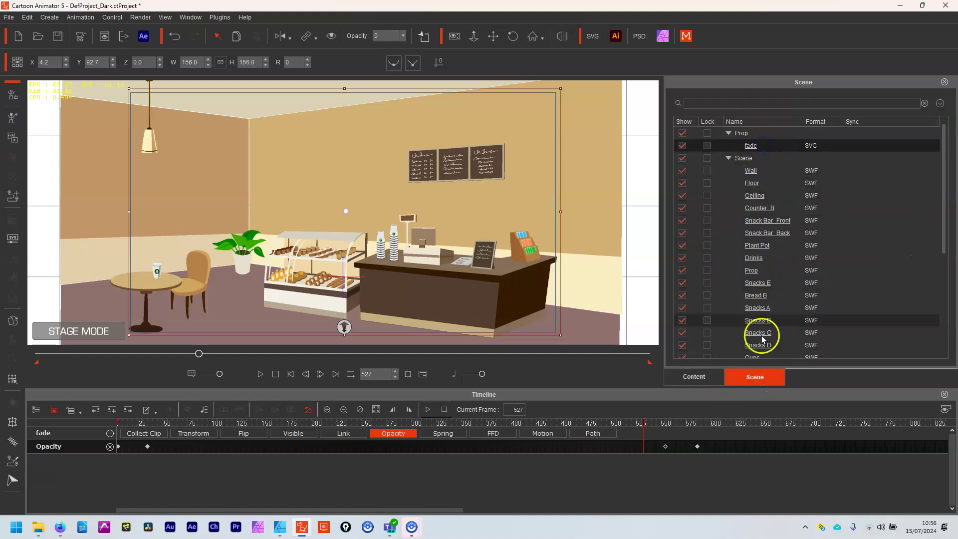
left_click(702, 381)
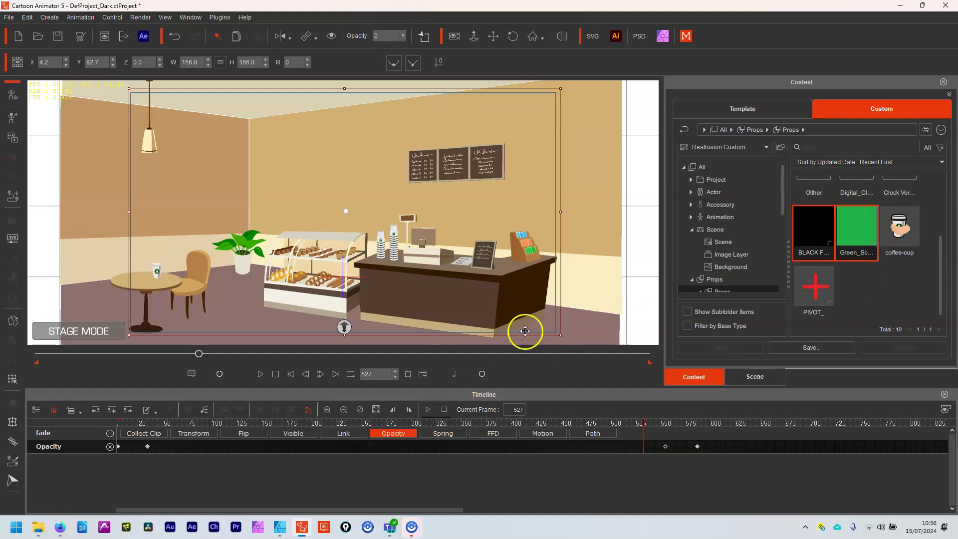
left_click(811, 348)
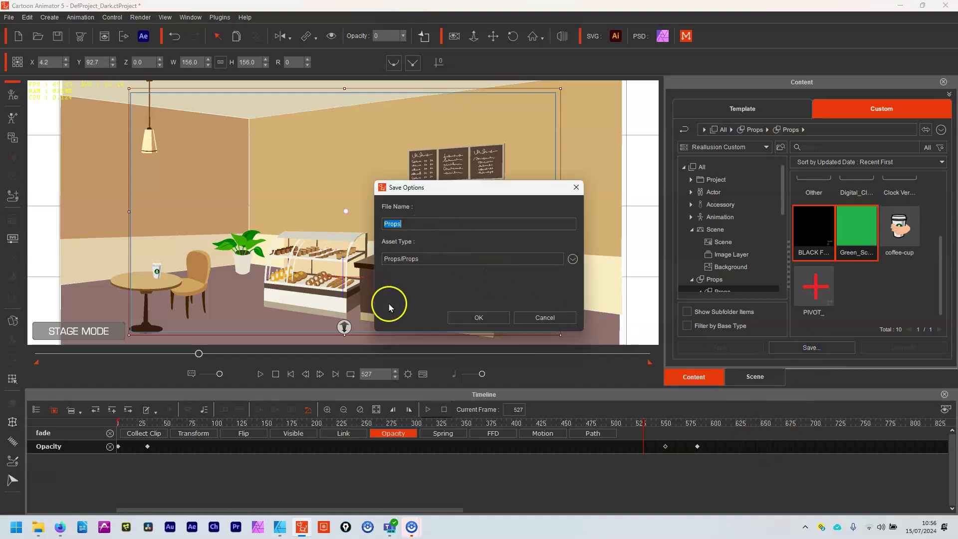
type("HDFade")
left_click(480, 316)
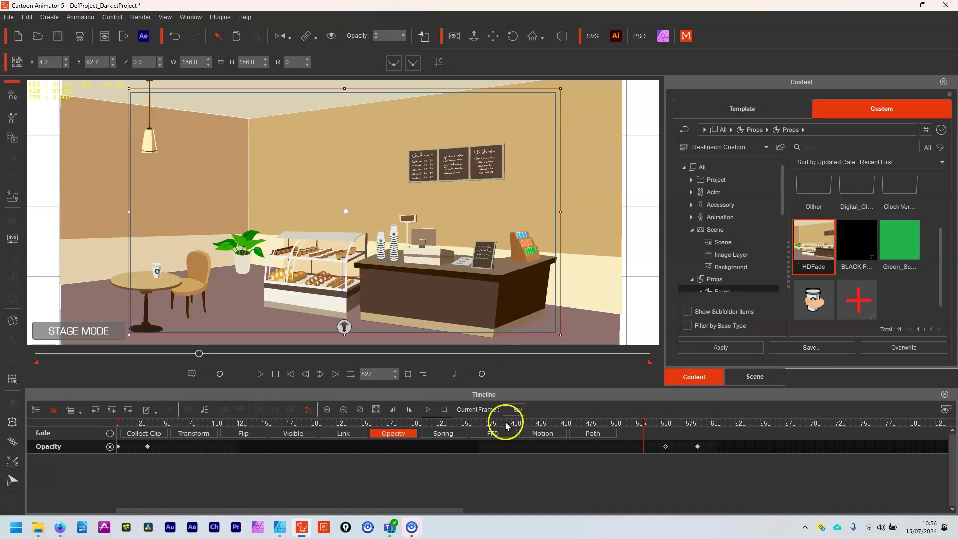
At frame 583, overwrite the HDFade custom prop so its thumbnail shows solid black.
left_click_drag(669, 420, 700, 424)
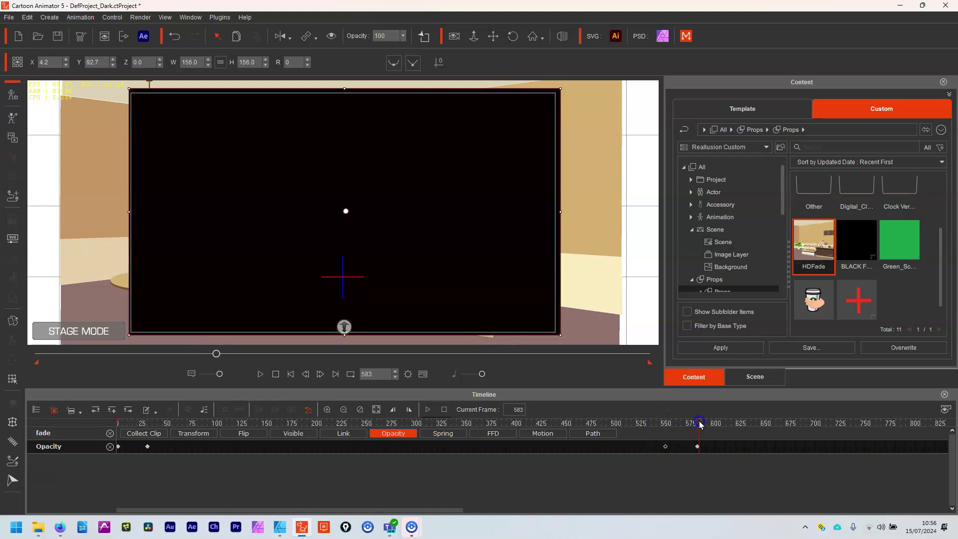
left_click(903, 349)
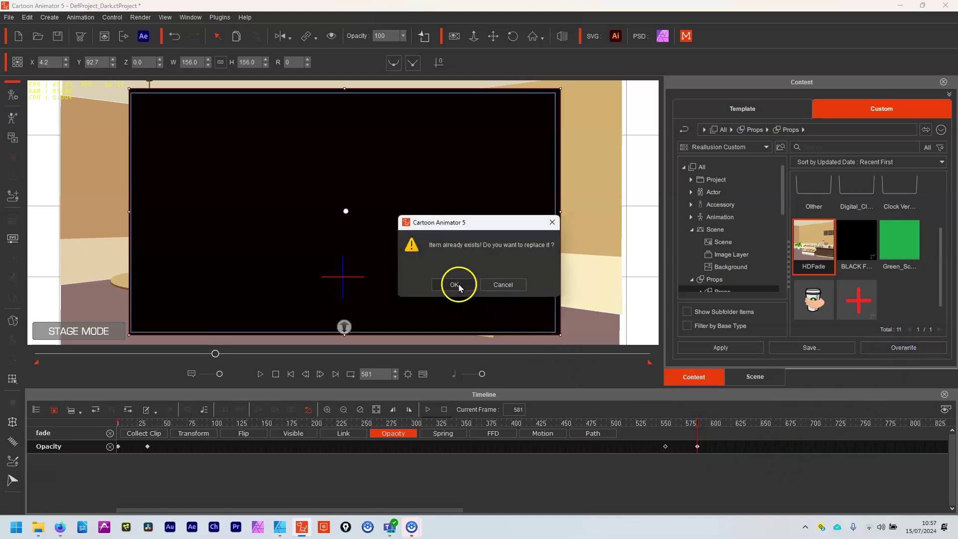
left_click(455, 286)
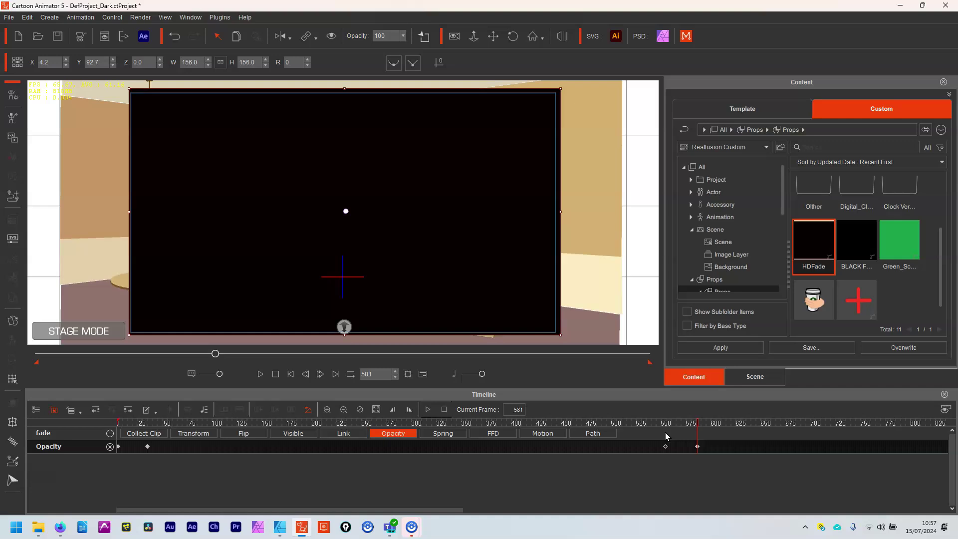
Select the fade prop in the Scene object list.
left_click(577, 464)
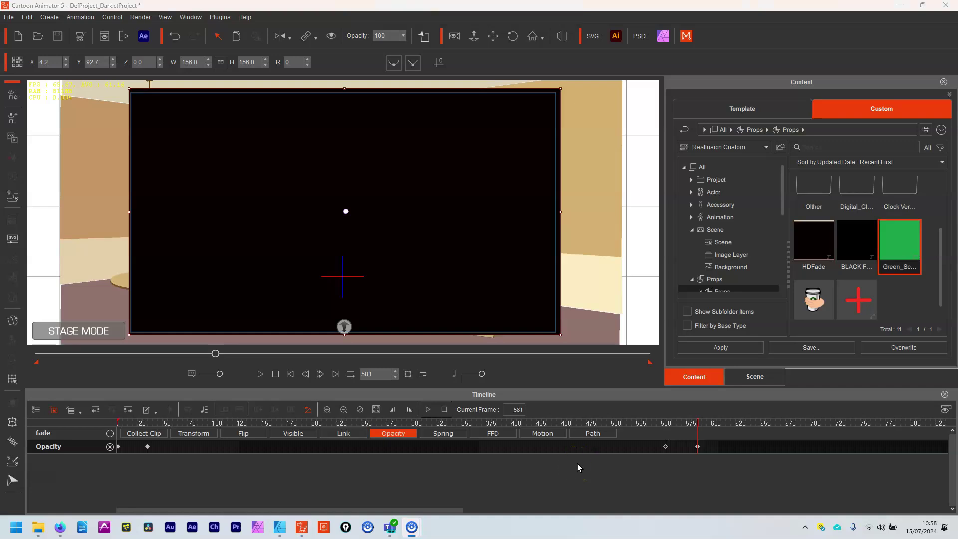
left_click(752, 107)
left_click(873, 105)
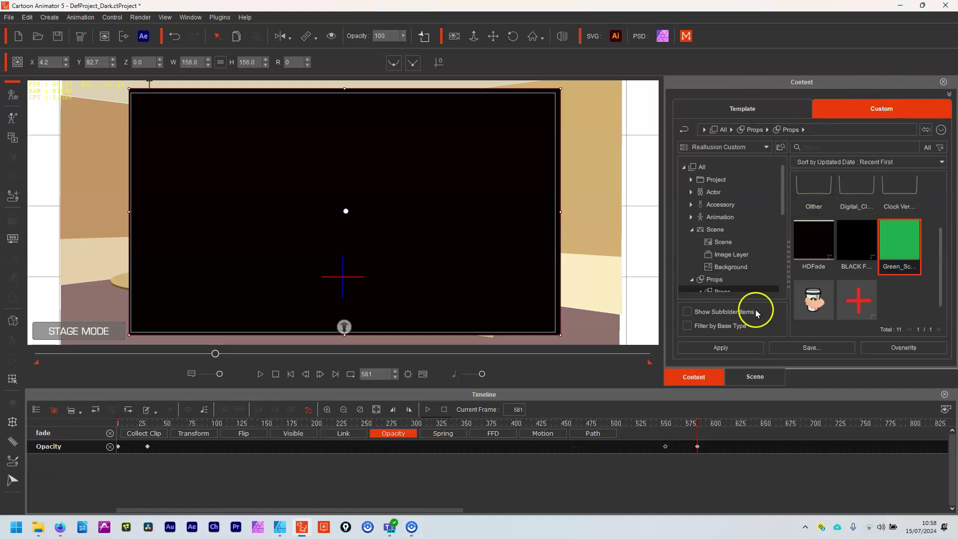
left_click(753, 376)
left_click(776, 145)
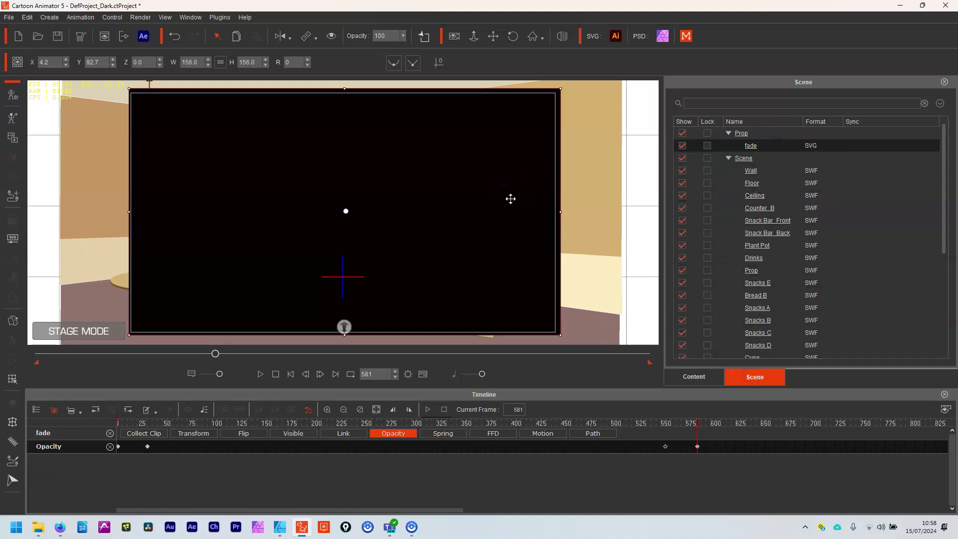
Recolour the fade prop's SVG fill to bright green, then rewind to frame 0.
left_click(14, 236)
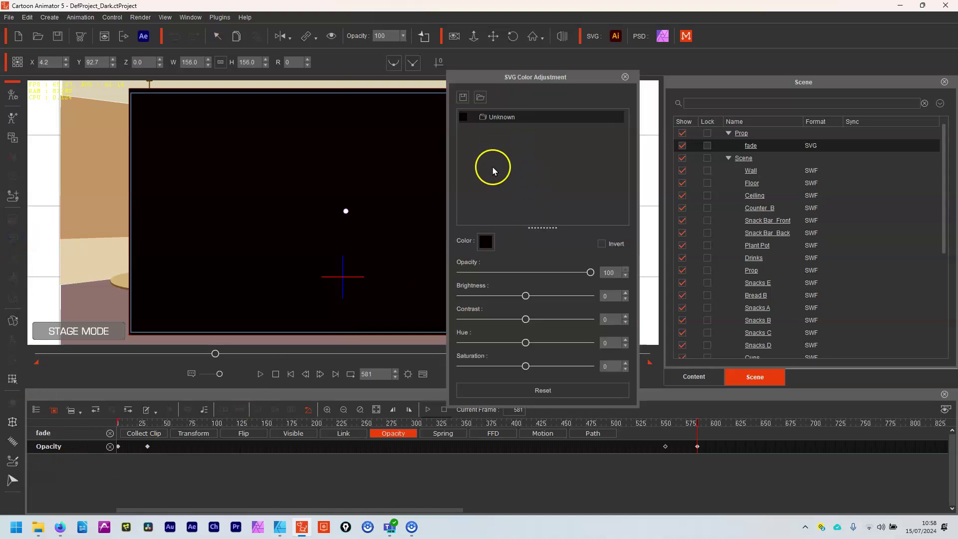
left_click(485, 243)
left_click_drag(536, 223, 532, 155)
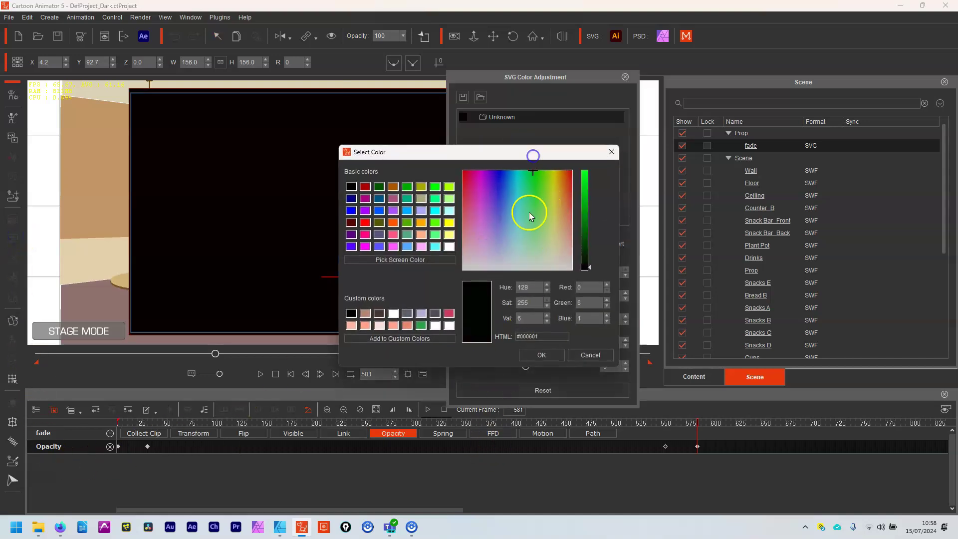
left_click_drag(579, 203, 585, 175)
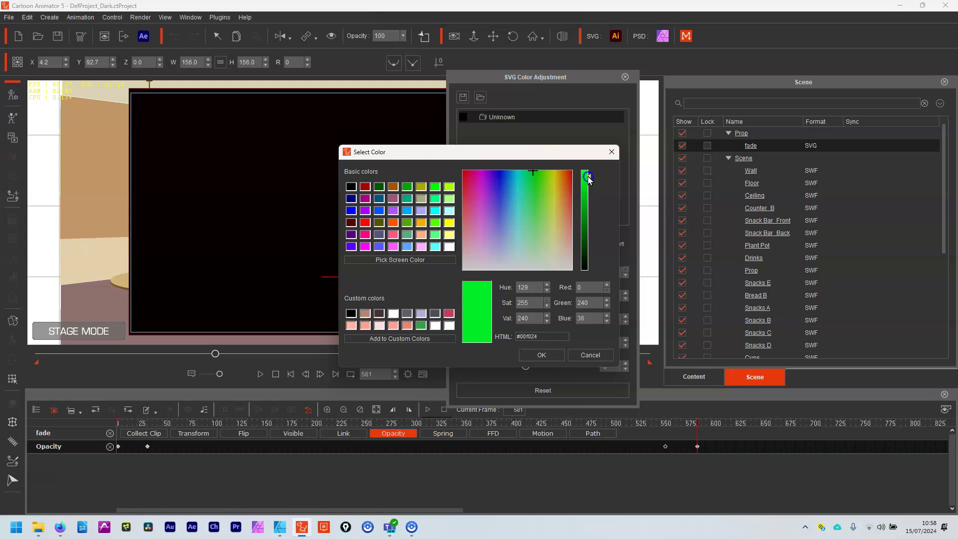
left_click(551, 357)
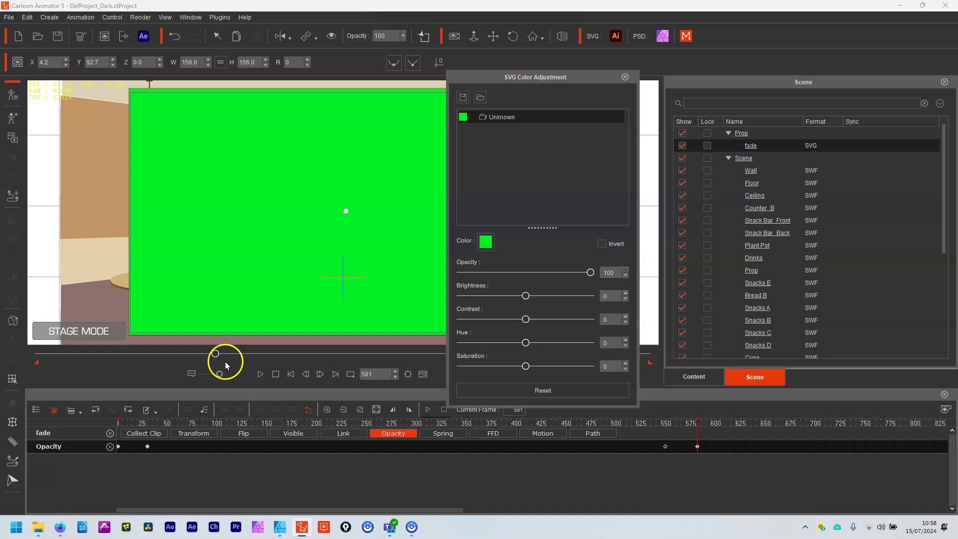
left_click(625, 76)
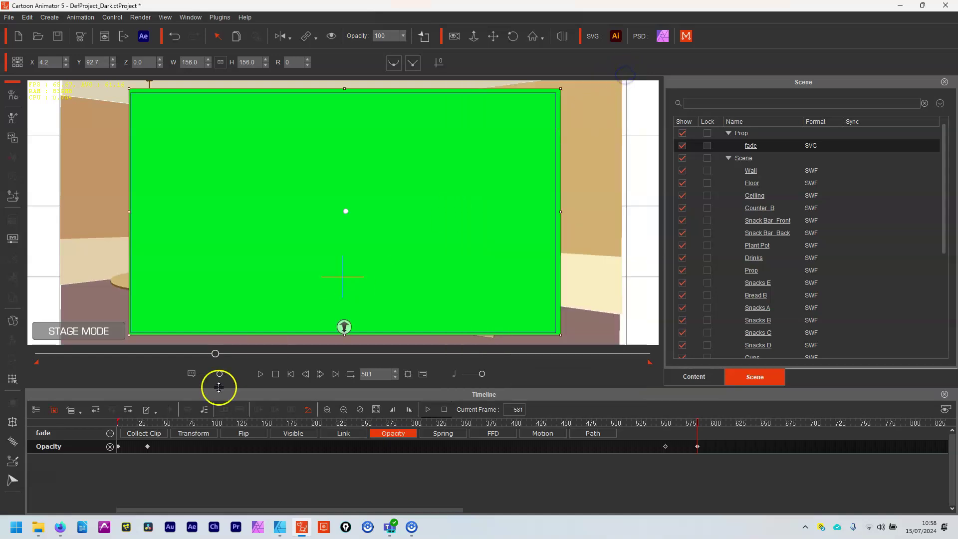
left_click_drag(124, 423, 695, 460)
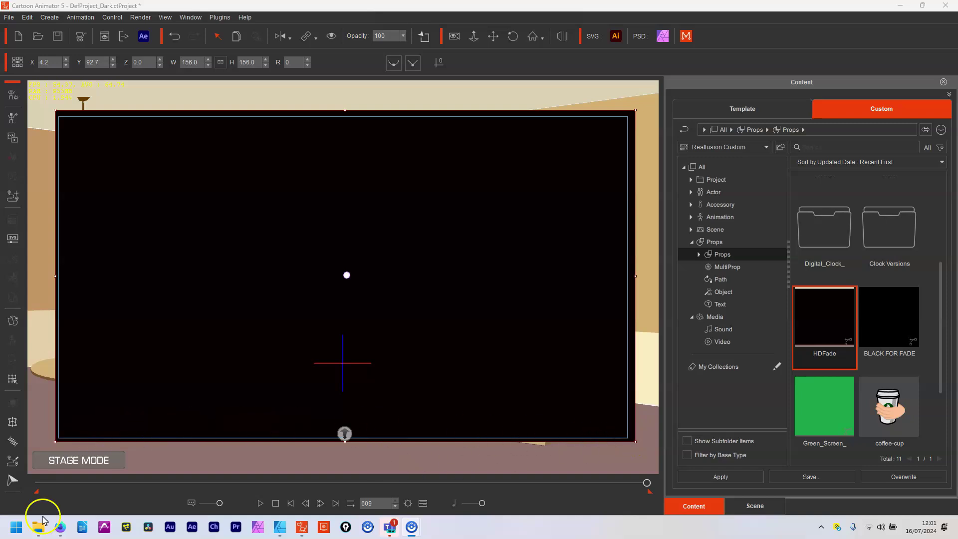
Play the project from the start to preview the HDFade prop fading over the café scene.
left_click(260, 503)
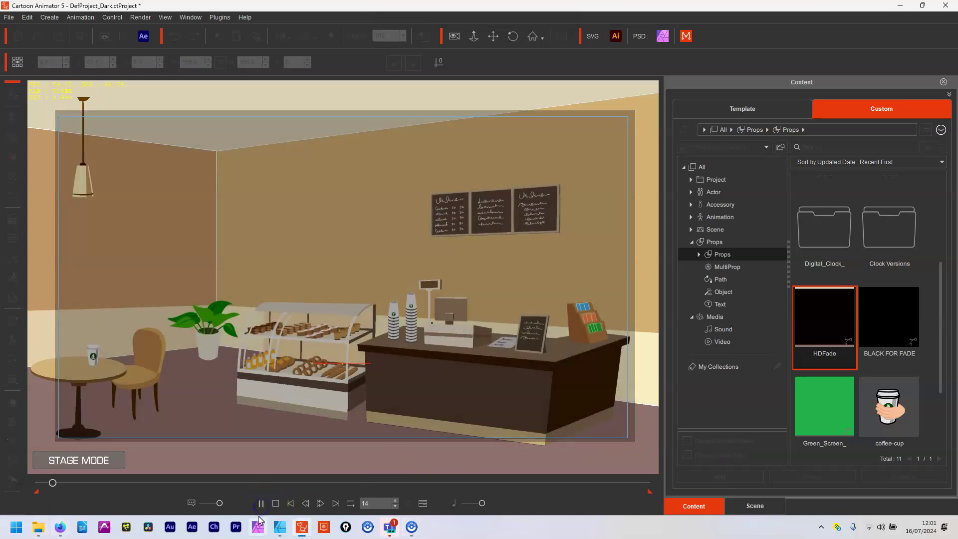